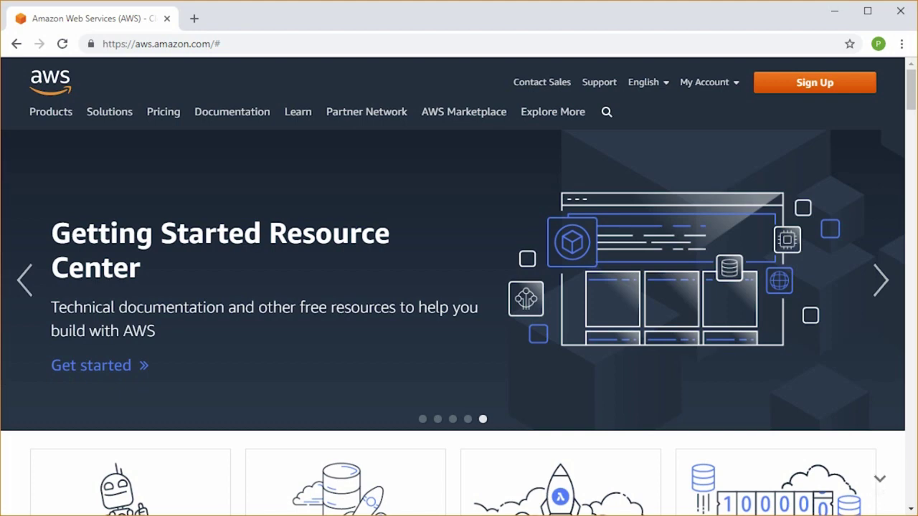
# Open the AWS Management Console from the AWS home page and sign in to the account.
pyautogui.click(734, 83)
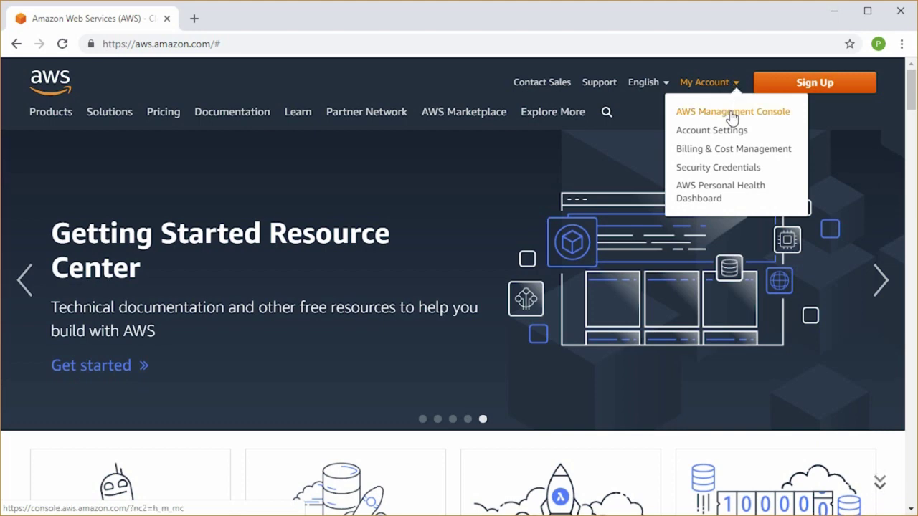
pyautogui.click(731, 113)
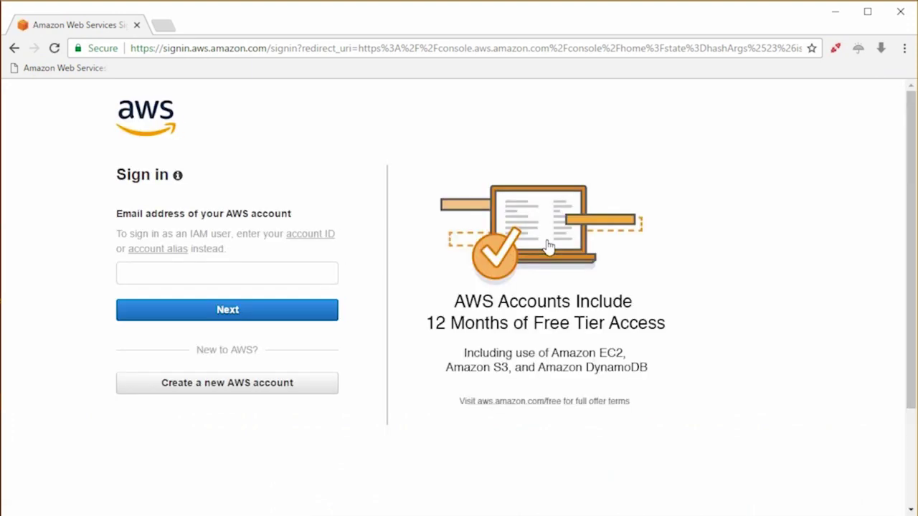
pyautogui.click(242, 272)
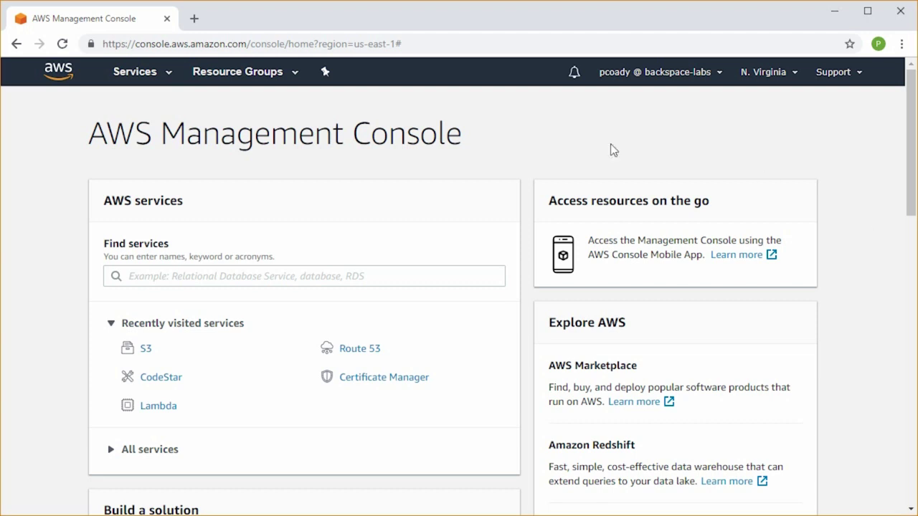
# List the AWS services alphabetically and open the S3 service.
pyautogui.click(170, 74)
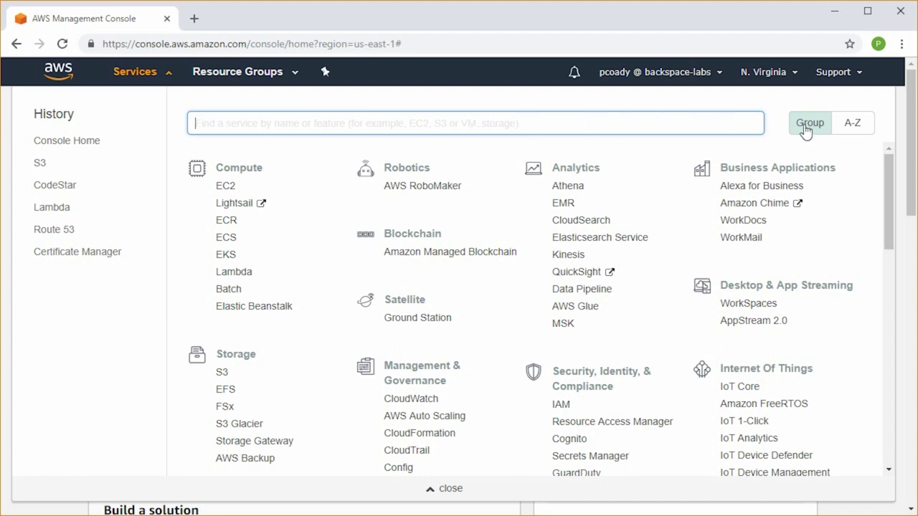
pyautogui.click(853, 128)
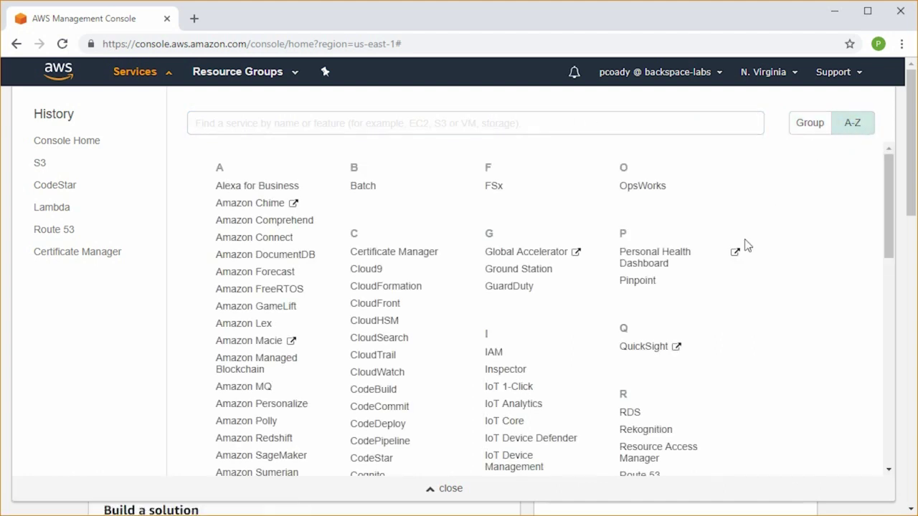
pyautogui.scroll(-3, 702, 243)
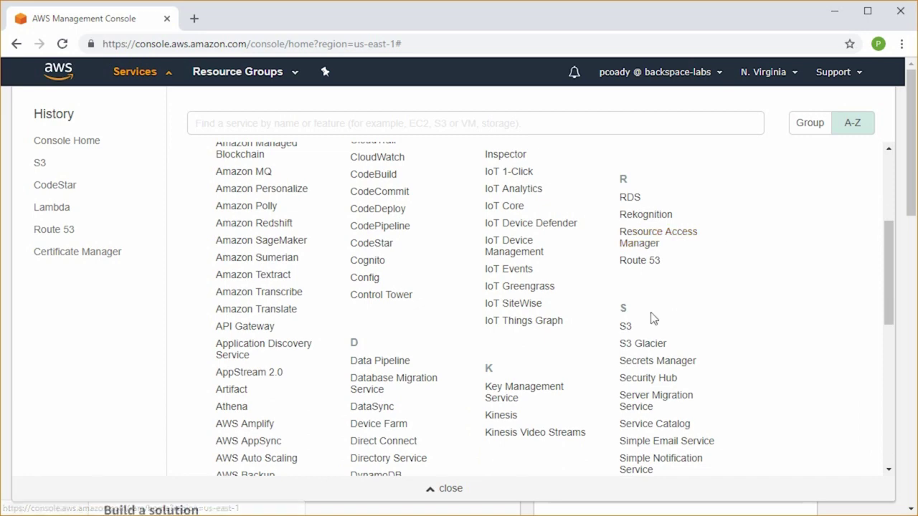
pyautogui.click(625, 325)
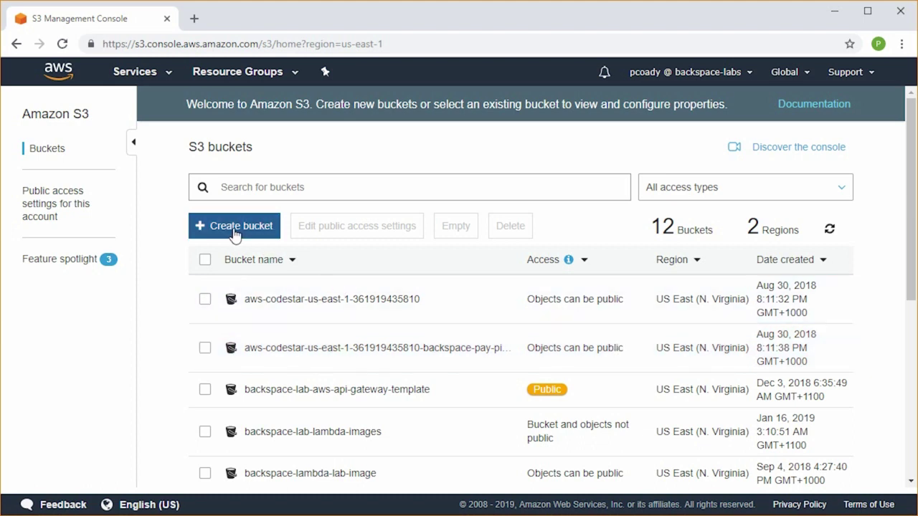
# Create an S3 bucket named sgfjdkihdfskghjgsfdhui in US East (N. Virginia), keeping the default options and permissions.
pyautogui.click(233, 226)
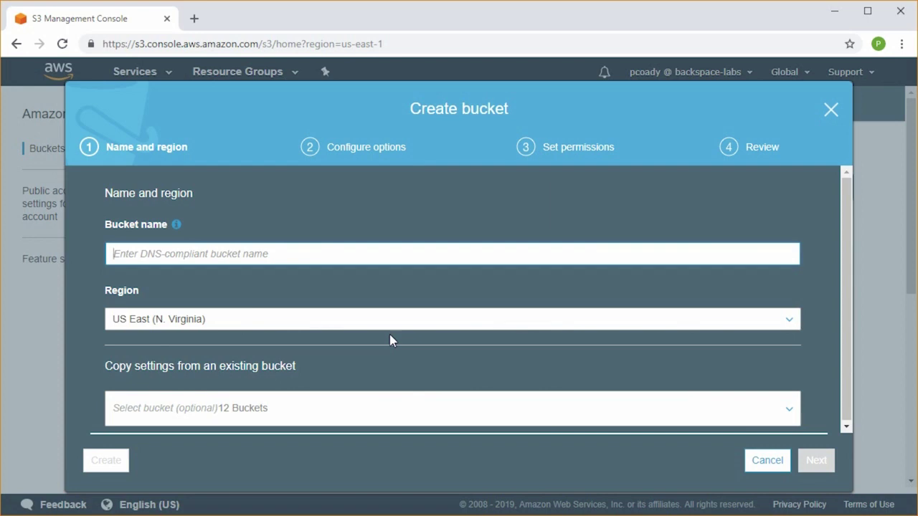
pyautogui.write('sgfjdkihdfskghjgsfdhui')
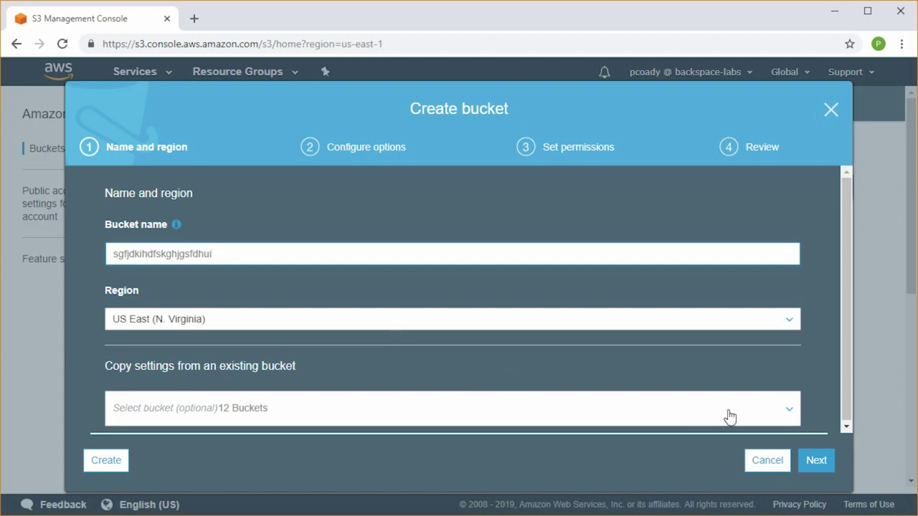
pyautogui.click(816, 461)
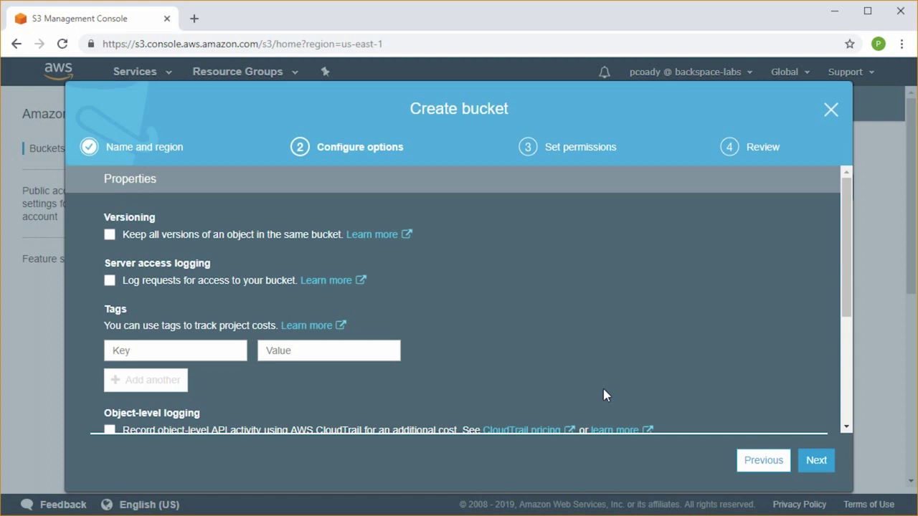
pyautogui.click(815, 460)
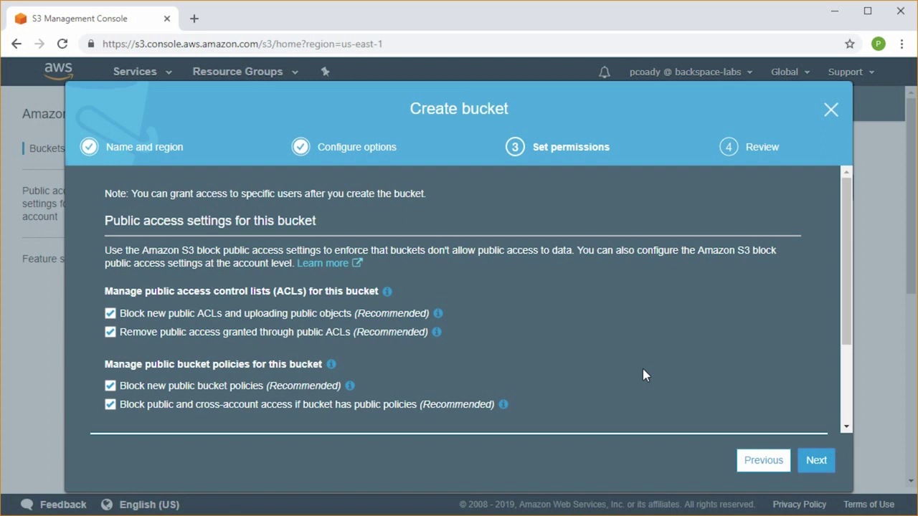
pyautogui.click(823, 462)
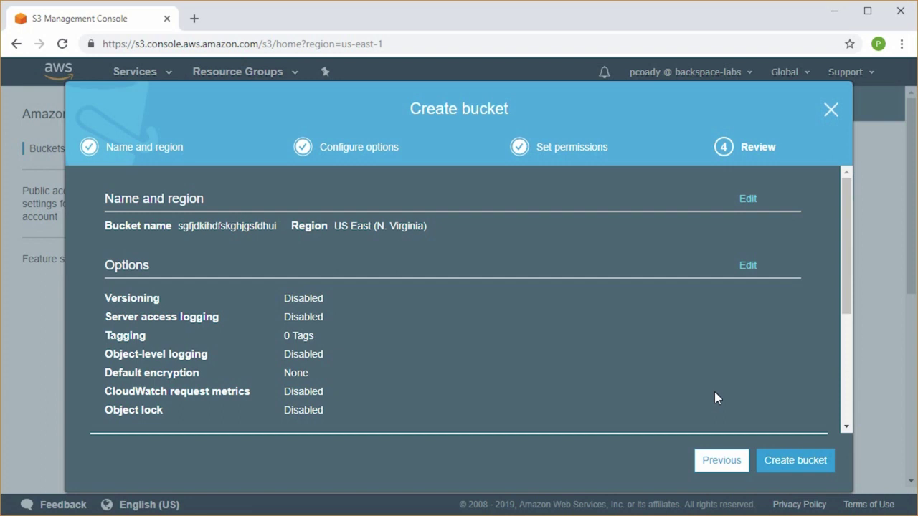
pyautogui.click(783, 463)
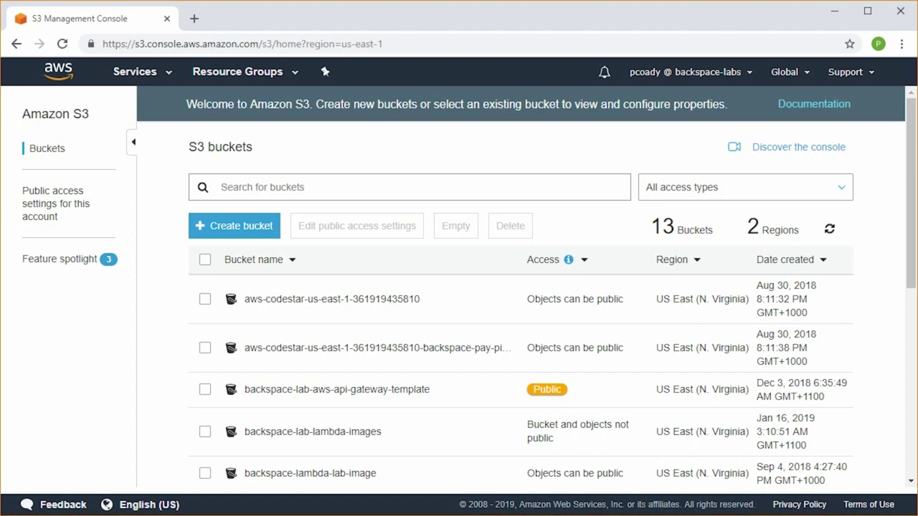
# Find the bucket sgfjdkihdfskghjgsfdhui in the bucket list and open it.
pyautogui.scroll(-4, 852, 326)
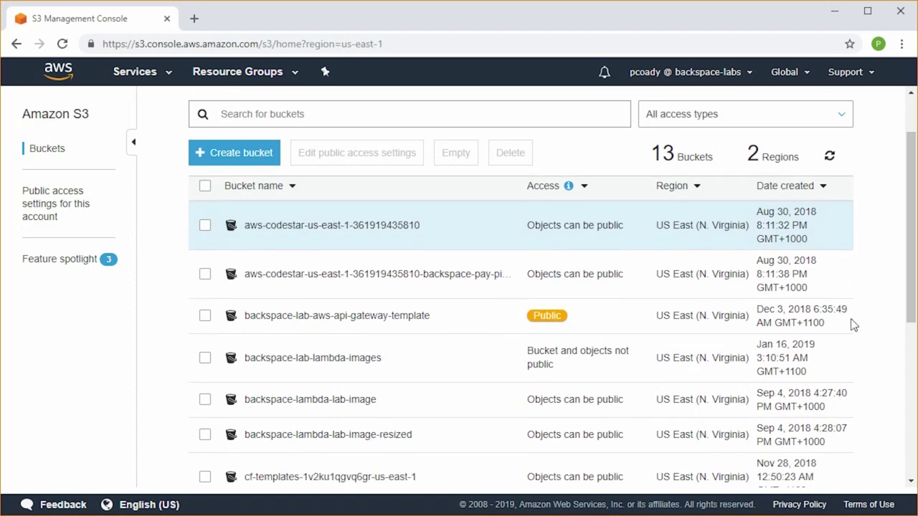
pyautogui.scroll(-3, 849, 326)
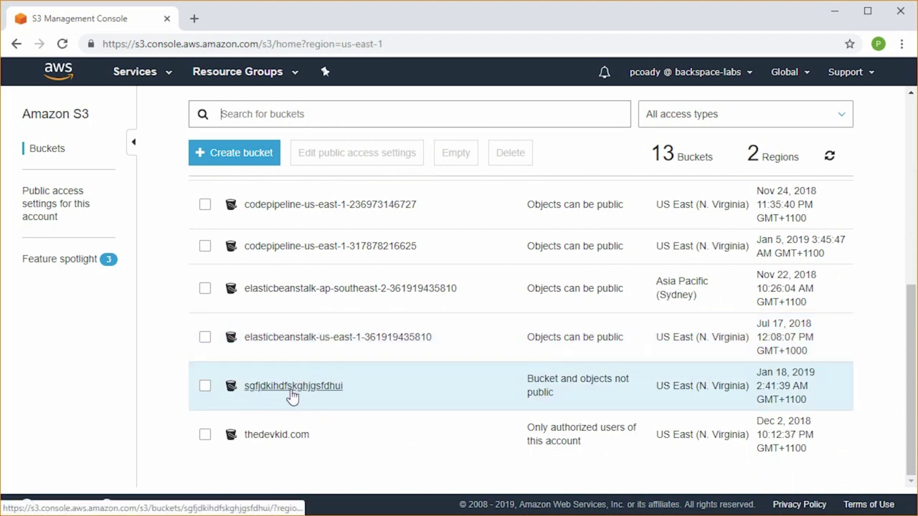
pyautogui.click(292, 390)
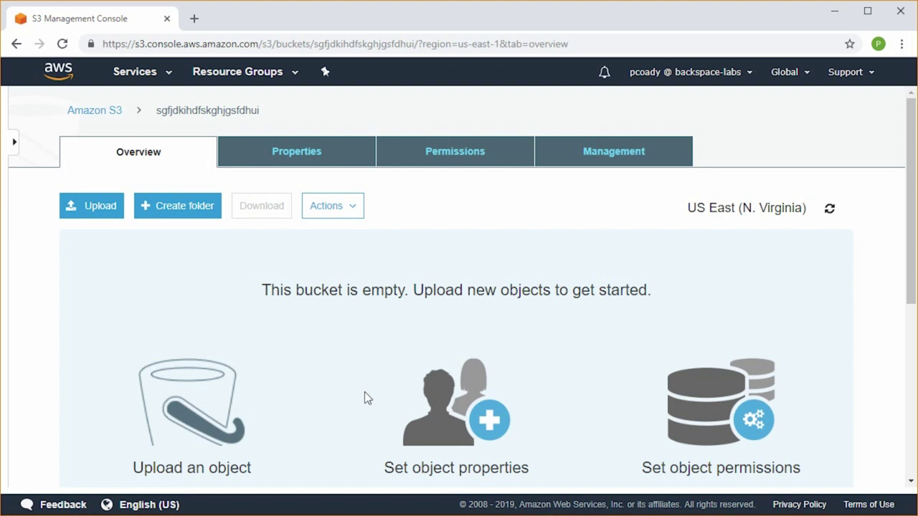
# Start an upload to the bucket and add the local 01-CP folder from the Resources directory.
pyautogui.click(84, 210)
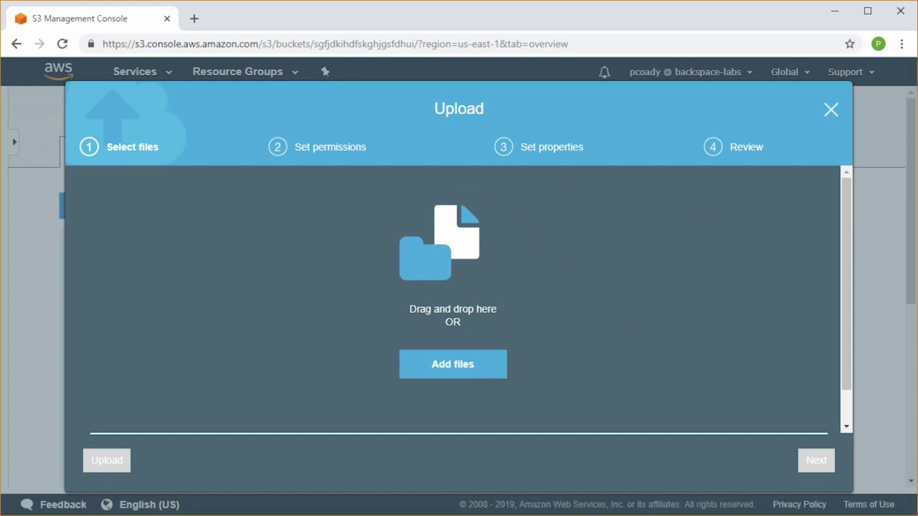
pyautogui.moveTo(917, 219); pyautogui.dragTo(815, 215)
pyautogui.doubleClick(808, 292)
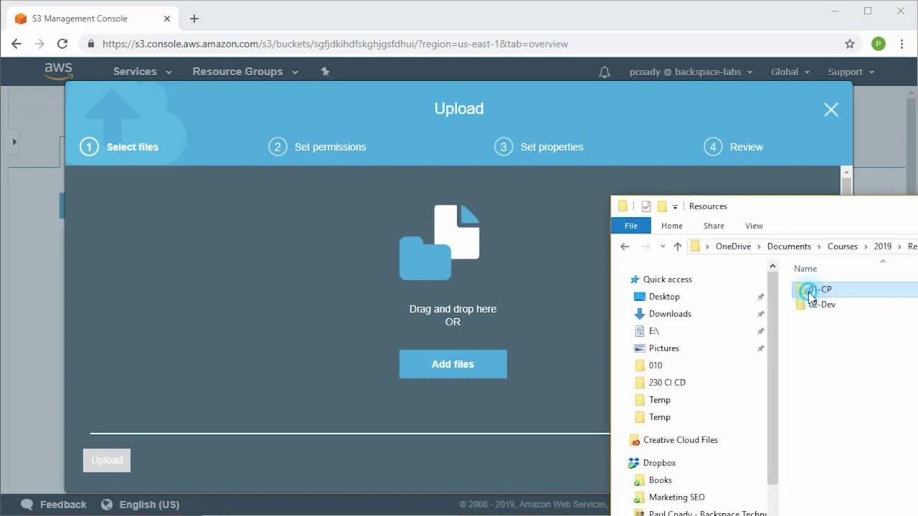
pyautogui.moveTo(809, 294); pyautogui.dragTo(444, 281)
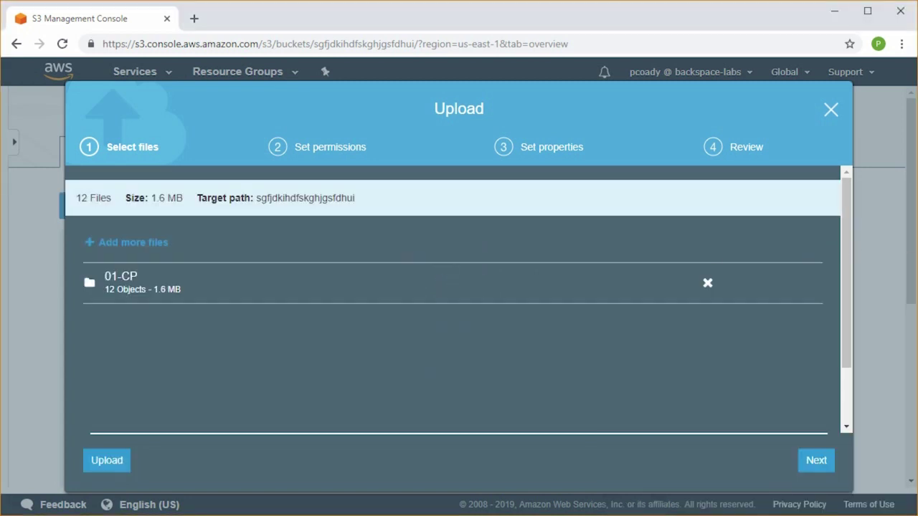
pyautogui.moveTo(910, 213); pyautogui.dragTo(917, 213)
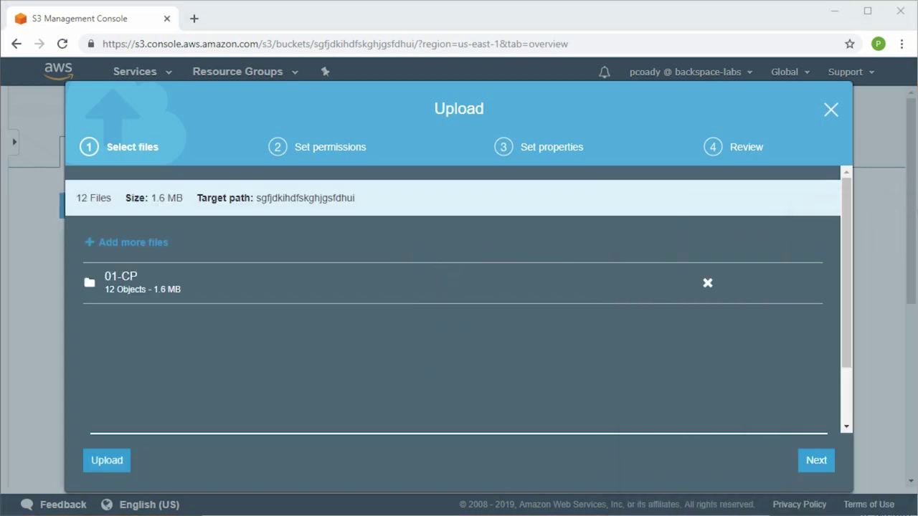
# Upload the 01-CP folder with the default owner permissions and the Standard storage class.
pyautogui.click(823, 460)
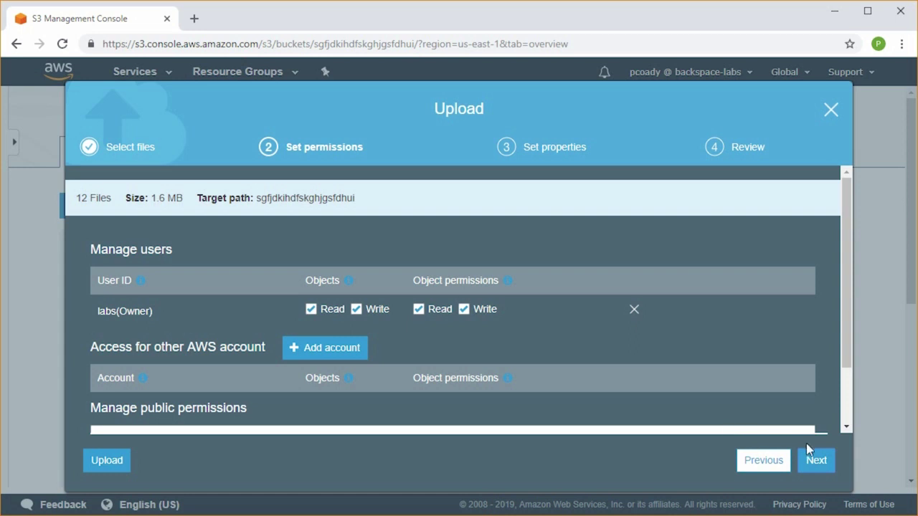
pyautogui.click(817, 461)
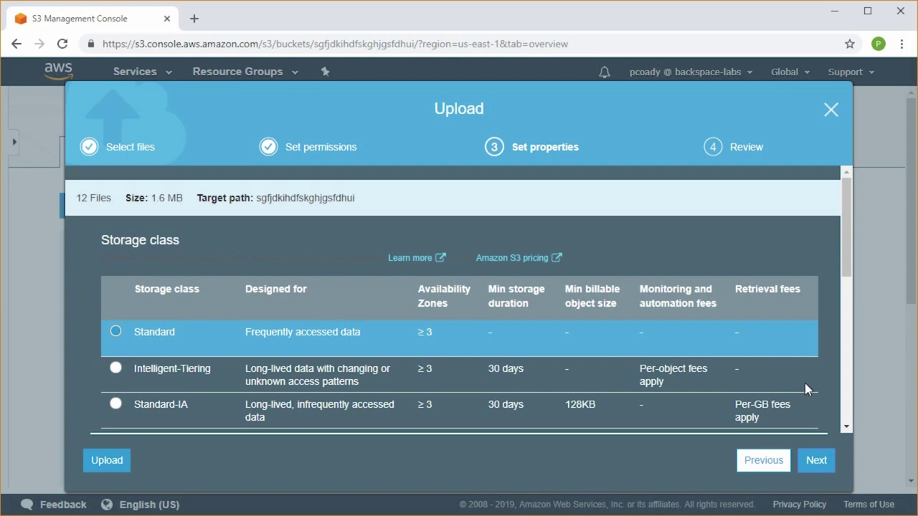
pyautogui.click(816, 462)
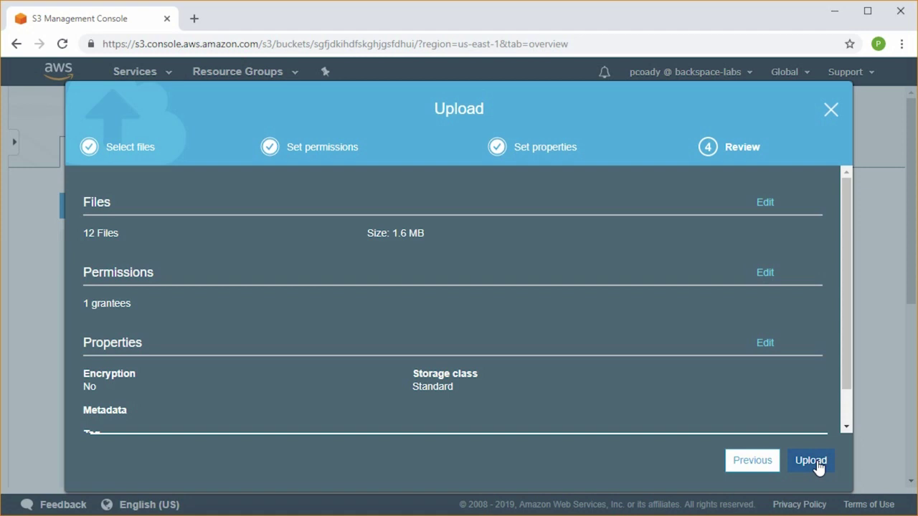
pyautogui.click(816, 465)
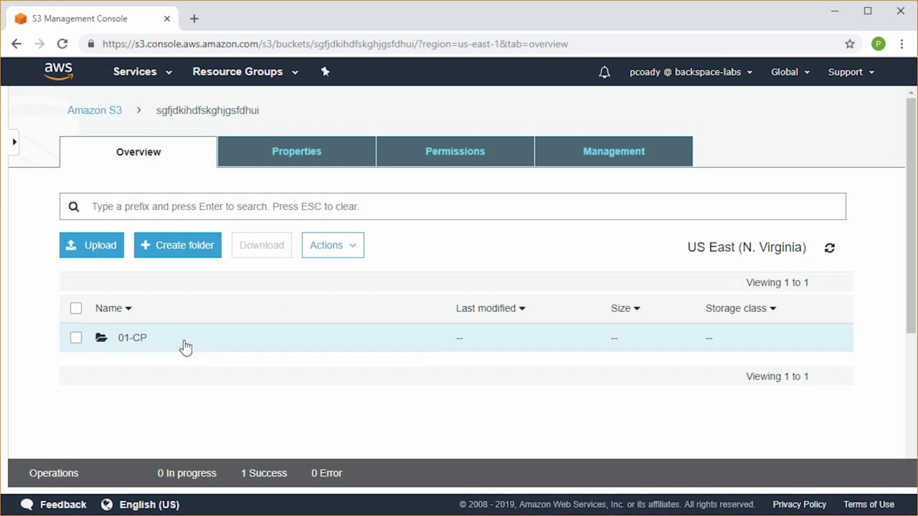
# Open 230-010-Lab-Notes.pdf in the bucket's 01-CP folder and download it.
pyautogui.click(134, 340)
pyautogui.scroll(-1, 326, 375)
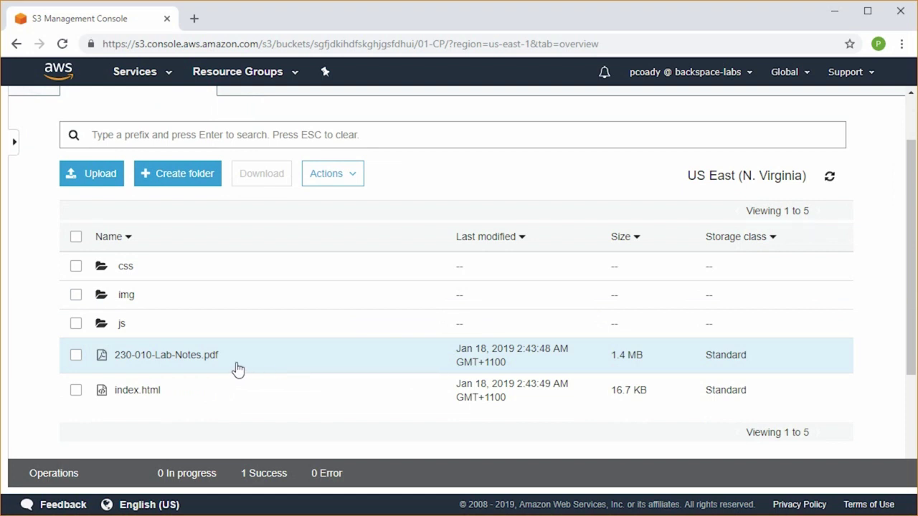
pyautogui.click(182, 362)
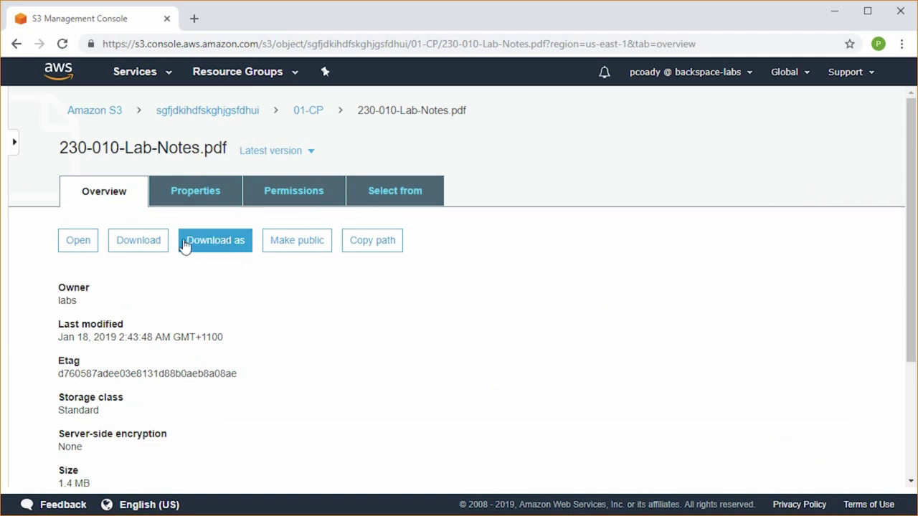
pyautogui.click(126, 246)
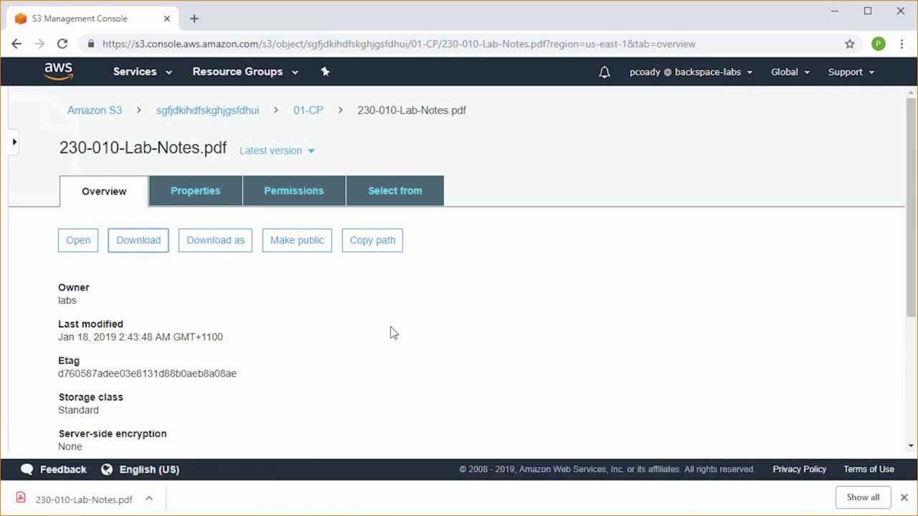
pyautogui.click(903, 497)
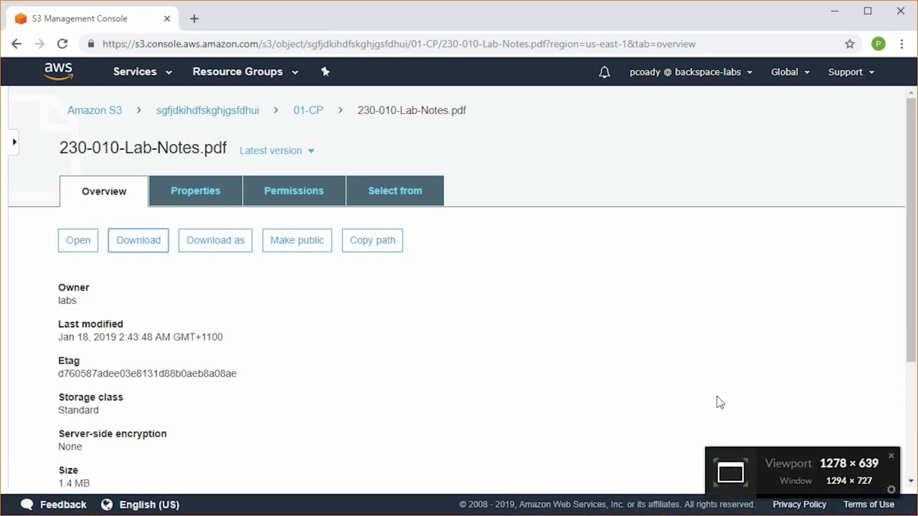
pyautogui.click(890, 456)
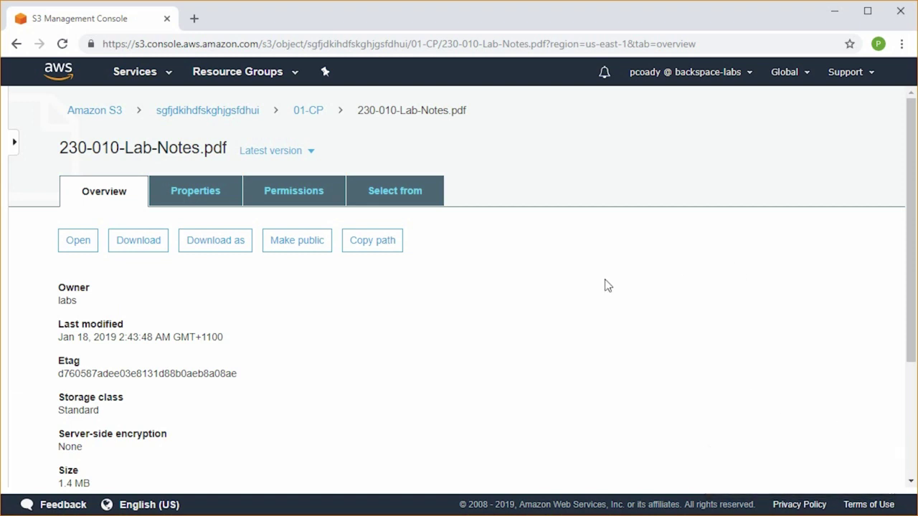
# Test public access to 230-010-Lab-Notes.pdf by opening its object URL in a new tab, and close that tab.
pyautogui.scroll(-3, 322, 342)
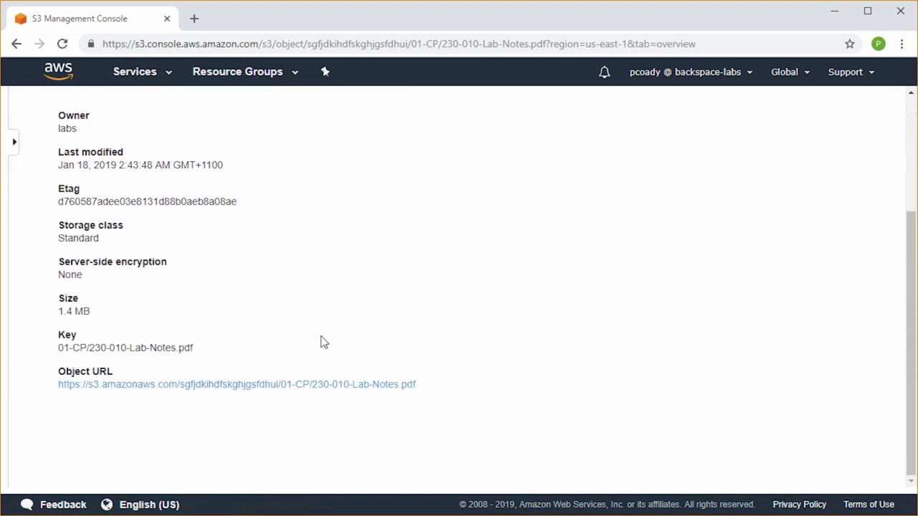
pyautogui.rightClick(191, 388)
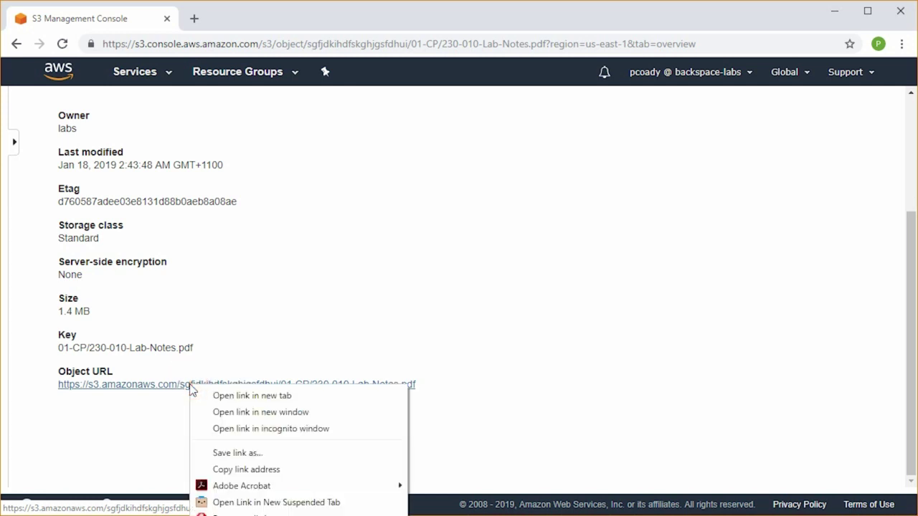
pyautogui.click(226, 396)
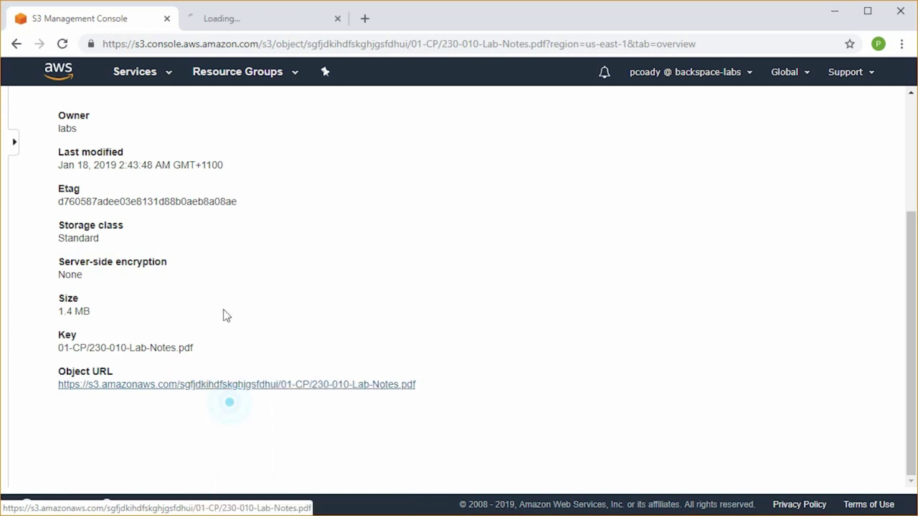
pyautogui.click(231, 19)
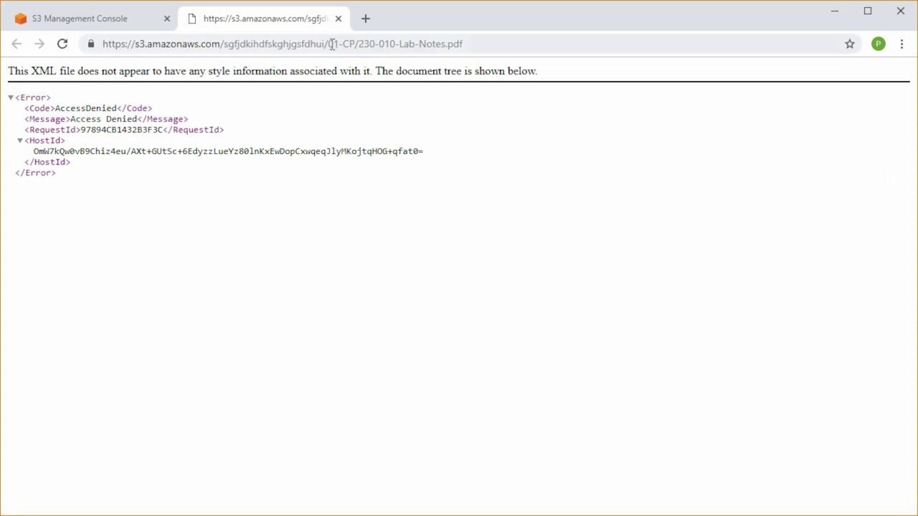
pyautogui.click(339, 18)
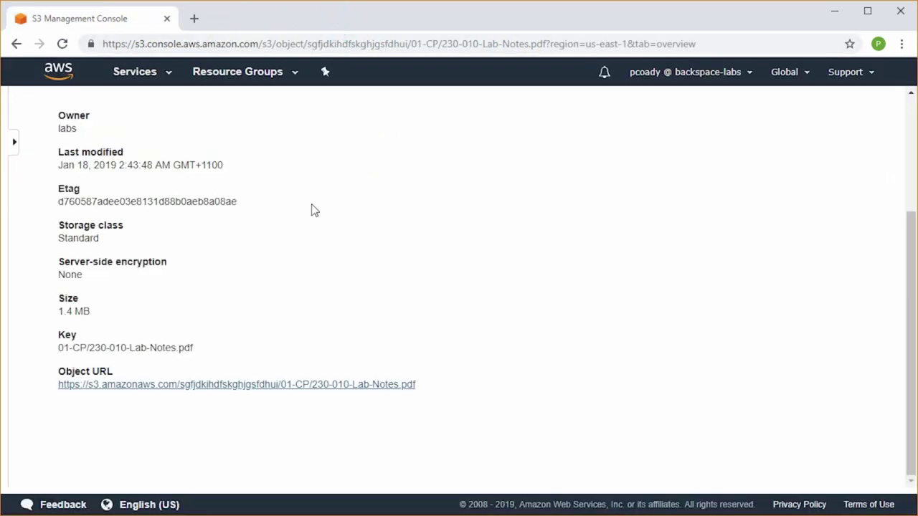
pyautogui.scroll(3, 340, 217)
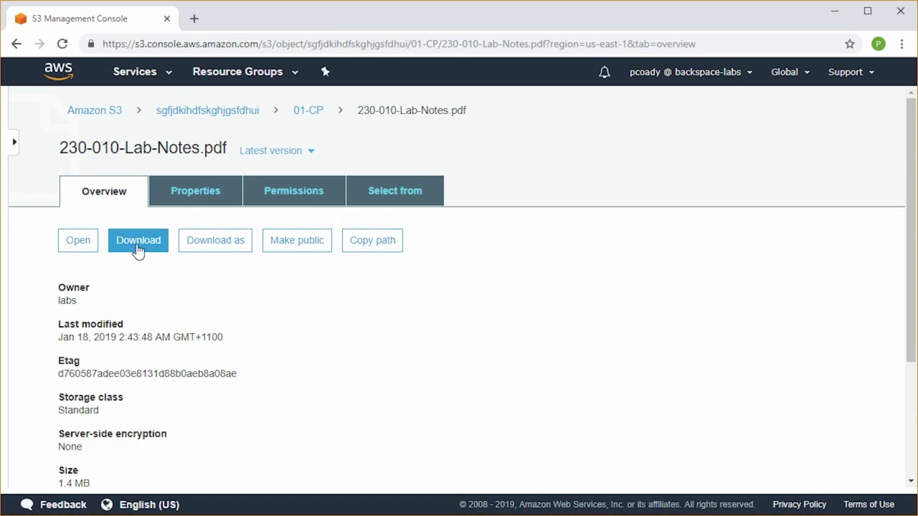
pyautogui.click(511, 387)
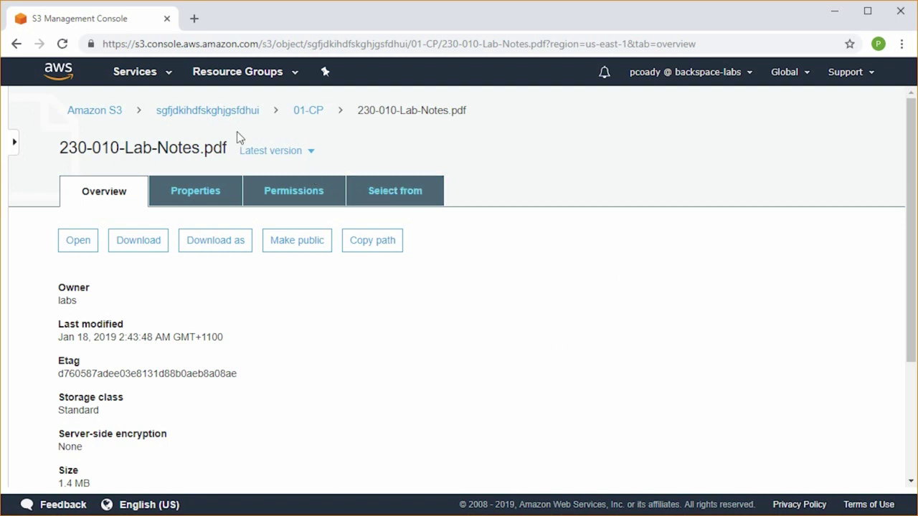
# Return to the sgfjdkihdfskghjgsfdhui bucket and delete its 01-CP folder with all the objects in it.
pyautogui.click(195, 111)
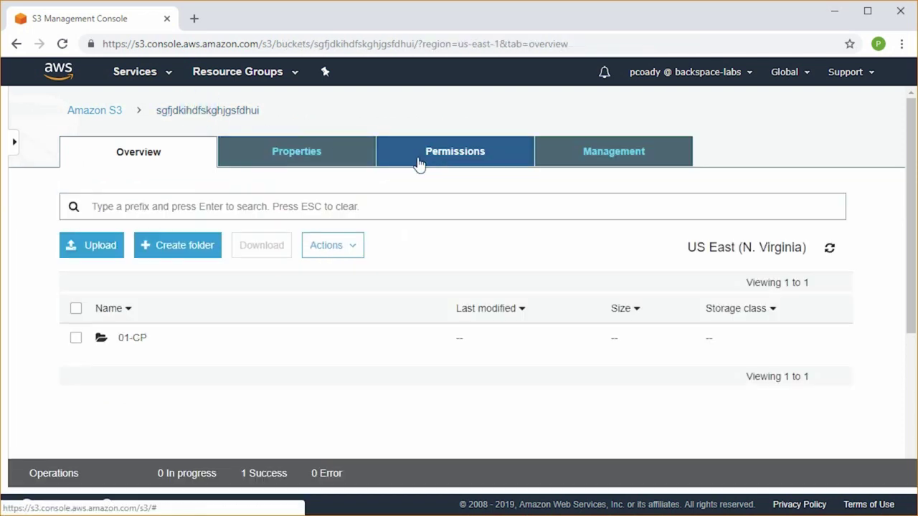
pyautogui.click(77, 339)
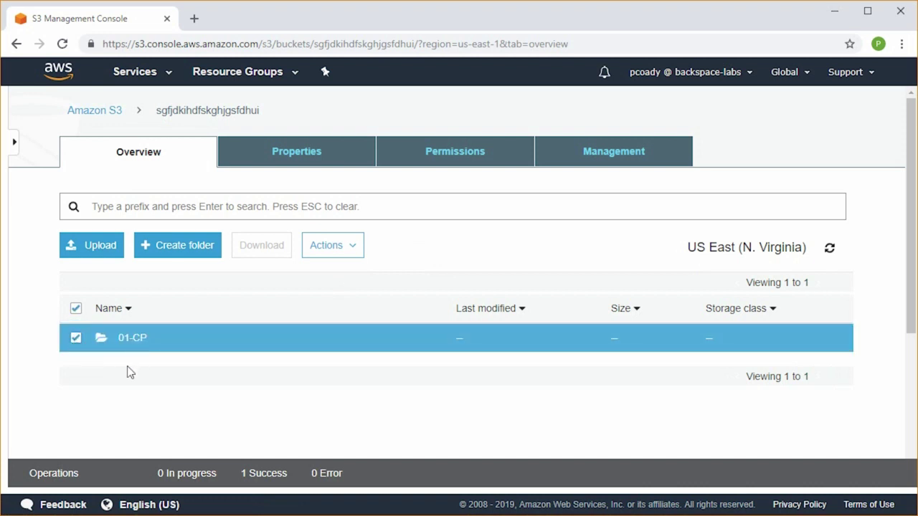
pyautogui.click(353, 257)
pyautogui.scroll(-2, 387, 347)
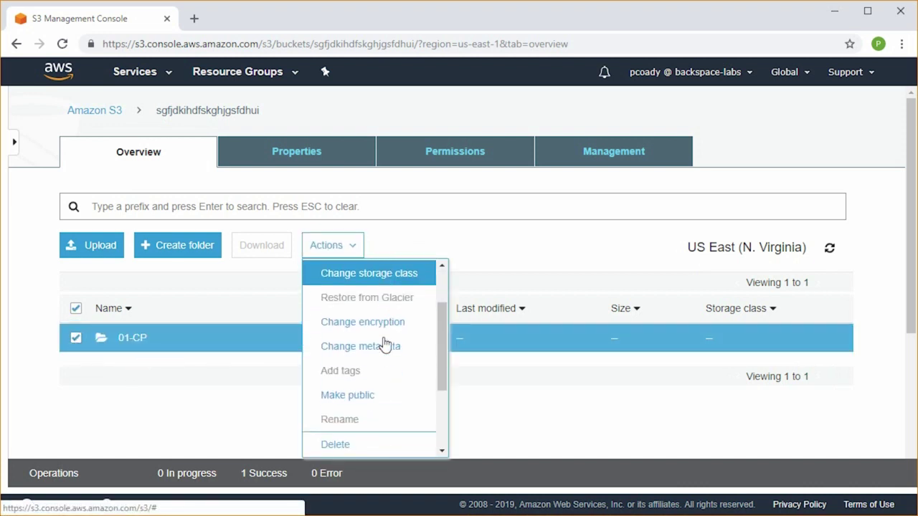
pyautogui.scroll(-2, 385, 345)
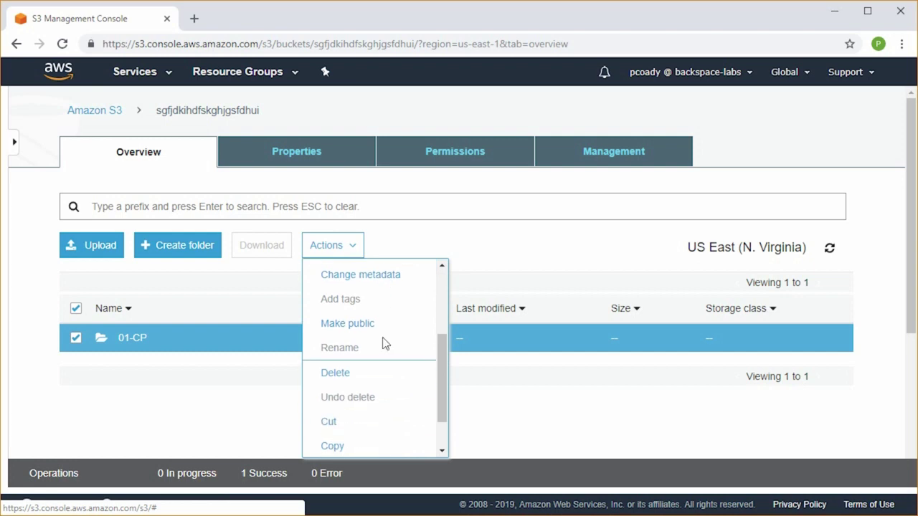
pyautogui.click(334, 372)
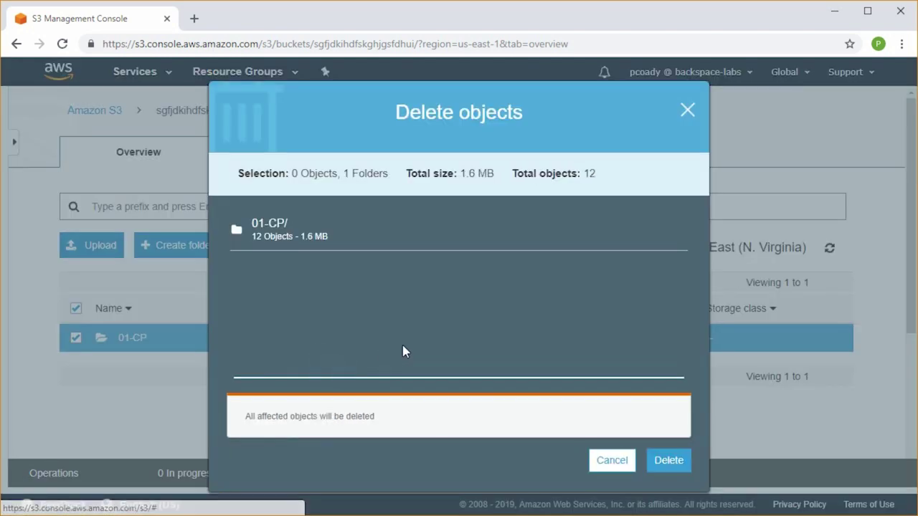
pyautogui.click(659, 464)
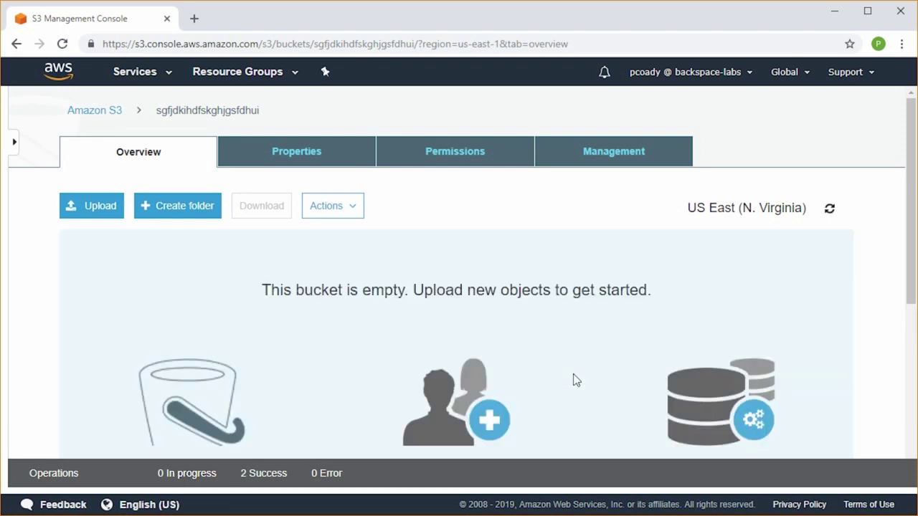
# Delete the sgfjdkihdfskghjgsfdhui bucket from the S3 bucket list, entering its name as confirmation, and check the remaining buckets.
pyautogui.click(101, 111)
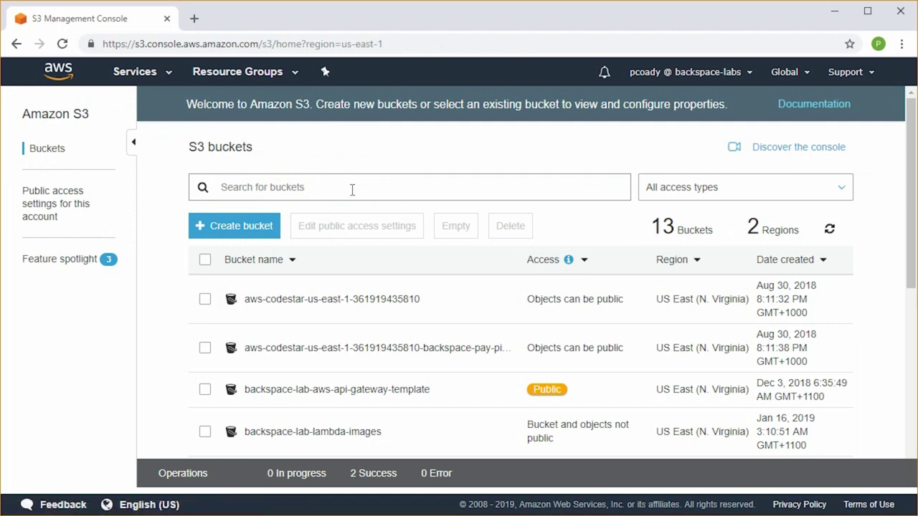
pyautogui.scroll(-3, 356, 192)
pyautogui.scroll(-4, 356, 199)
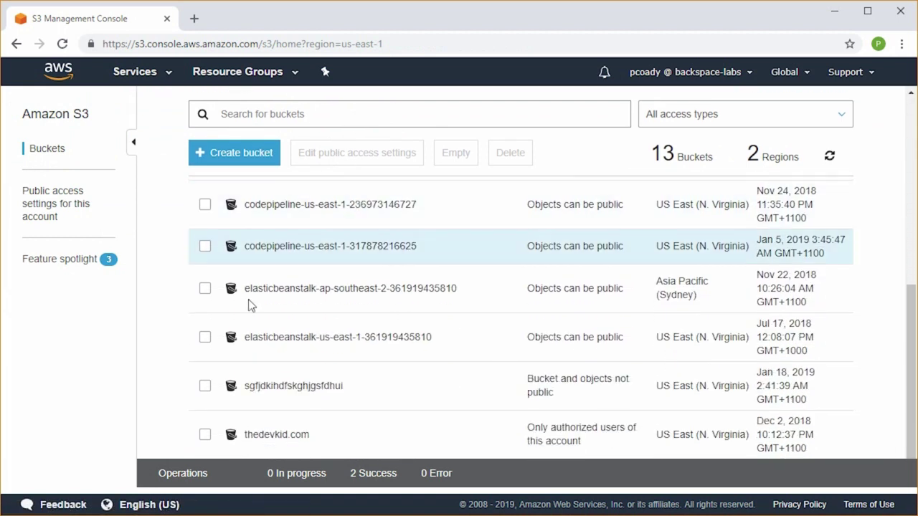
pyautogui.click(205, 385)
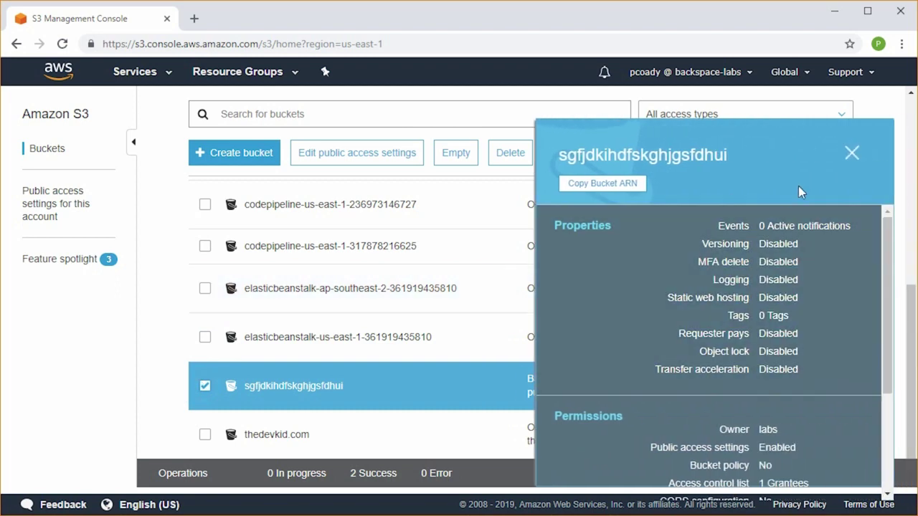
pyautogui.click(852, 160)
pyautogui.scroll(2, 566, 187)
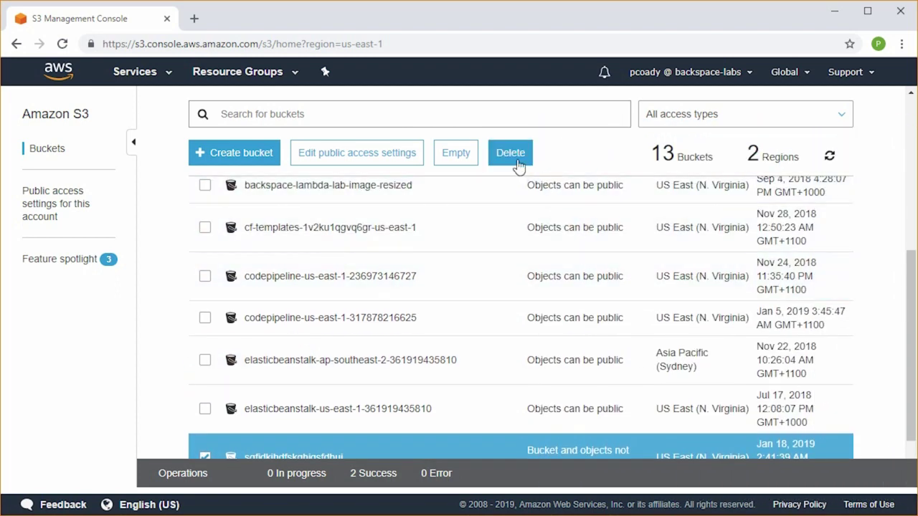
pyautogui.click(514, 162)
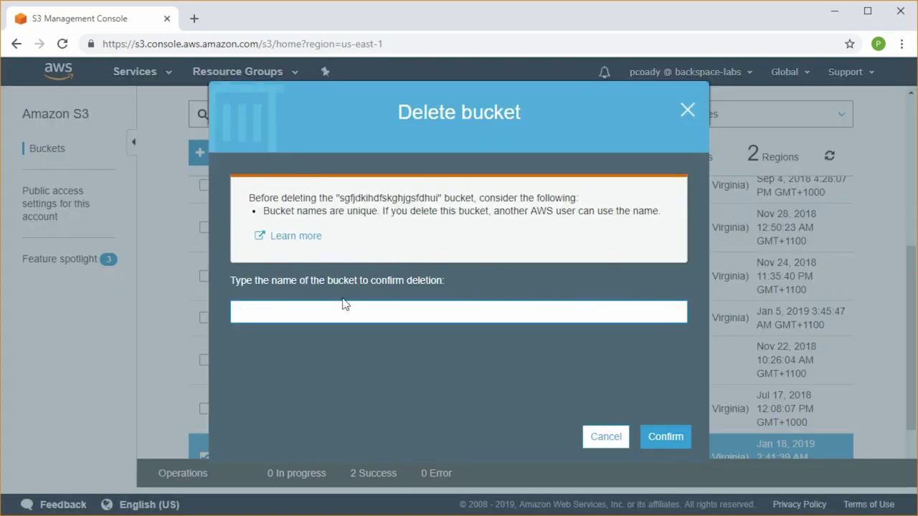
pyautogui.doubleClick(373, 199)
pyautogui.hotkey('ctrl', 'c')
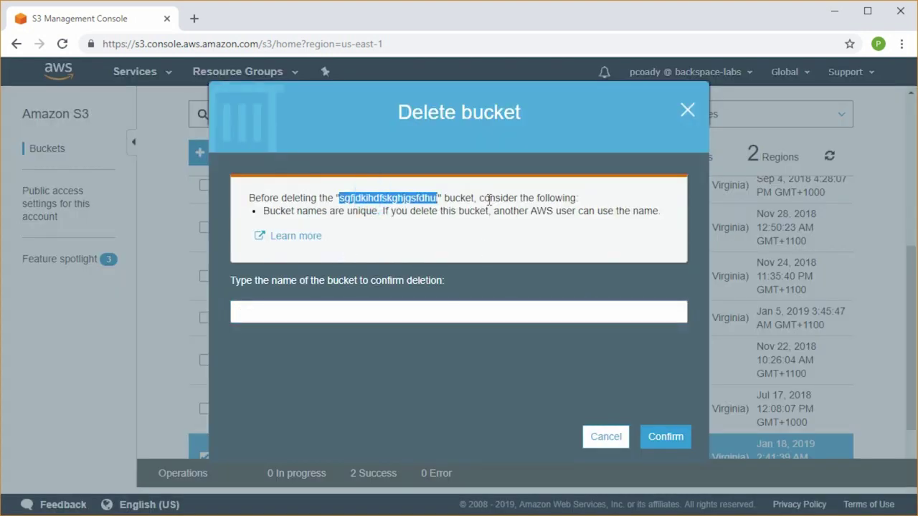
pyautogui.click(500, 313)
pyautogui.hotkey('ctrl', 'v')
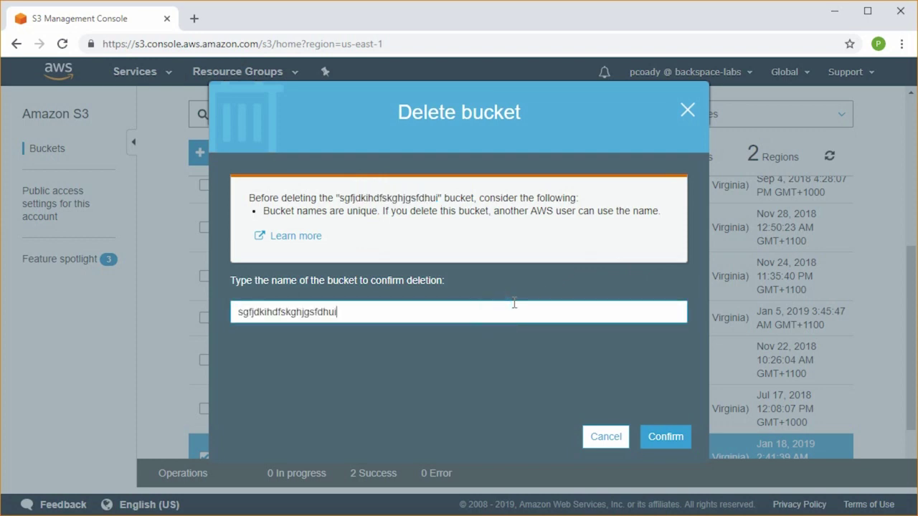
pyautogui.click(662, 440)
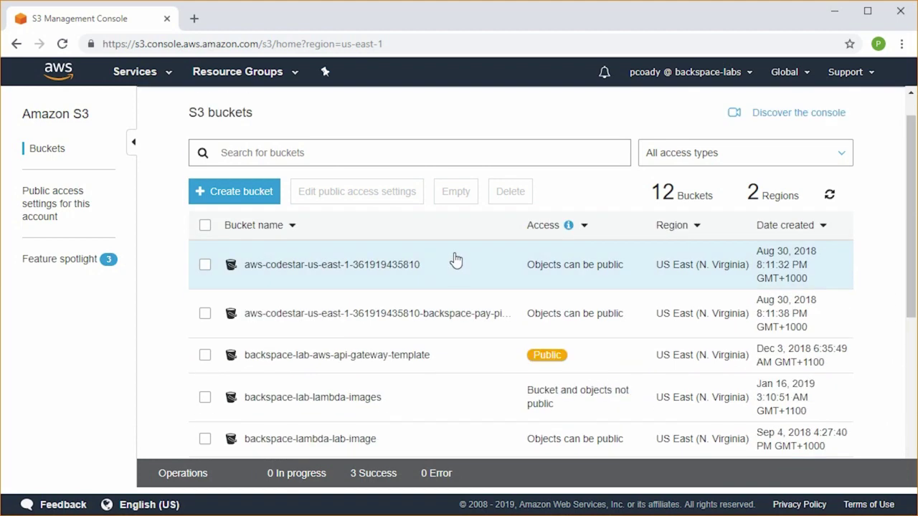
pyautogui.scroll(-5, 447, 294)
pyautogui.scroll(5, 447, 294)
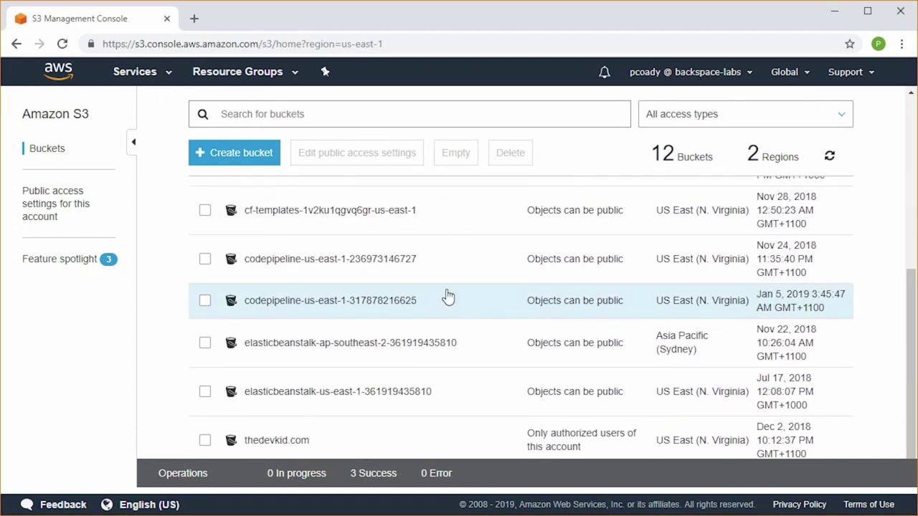